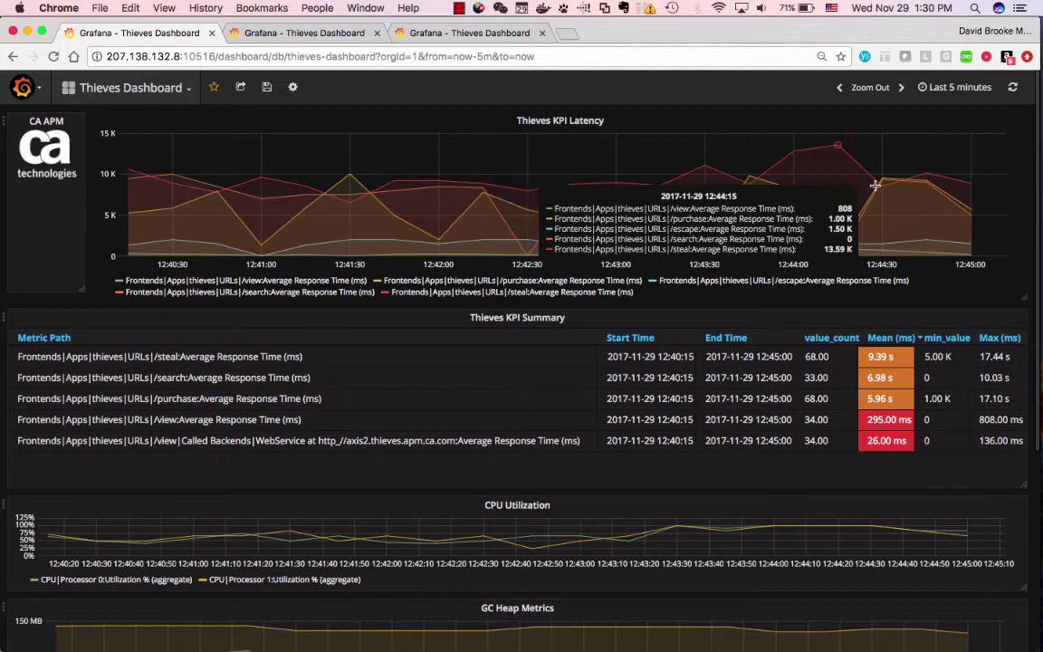
left_click(961, 90)
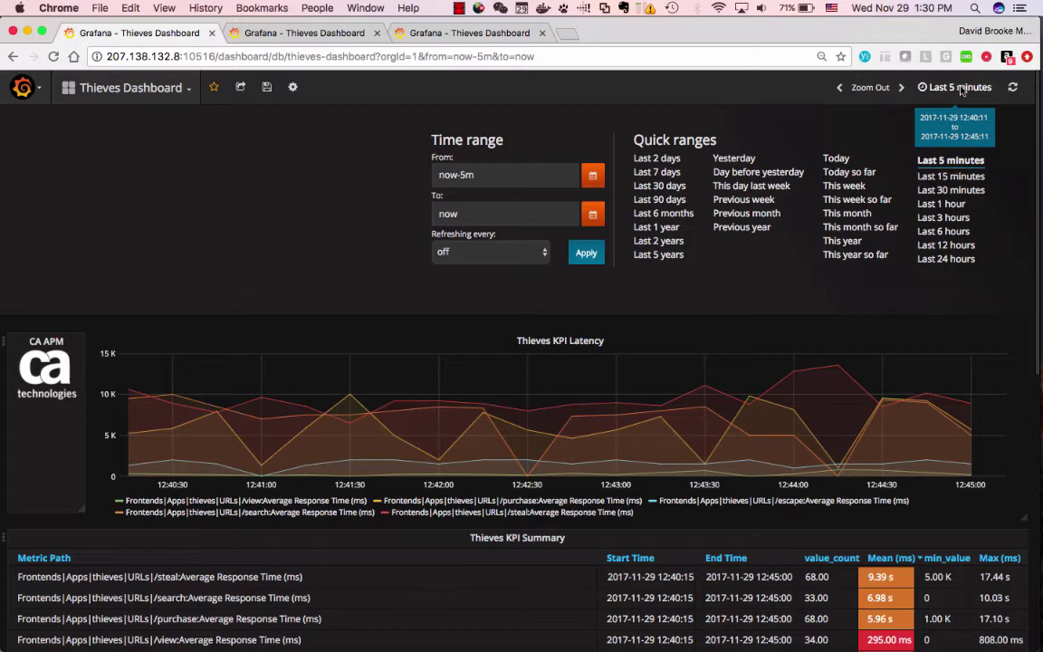
left_click(961, 90)
scroll(961, 90, "down", 5)
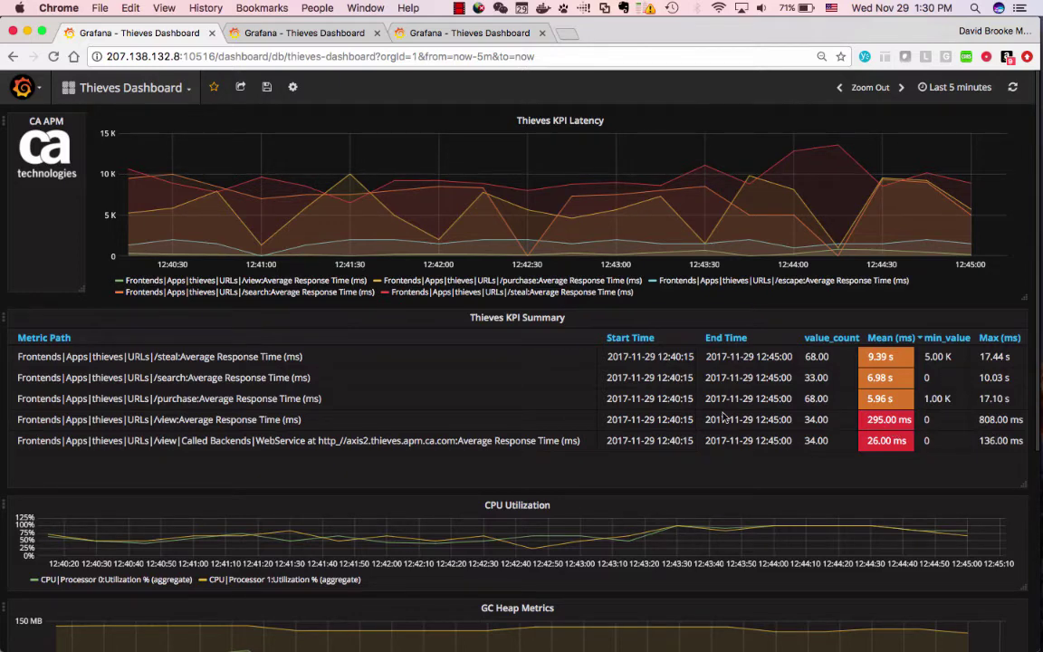
scroll(543, 494, "down", 3)
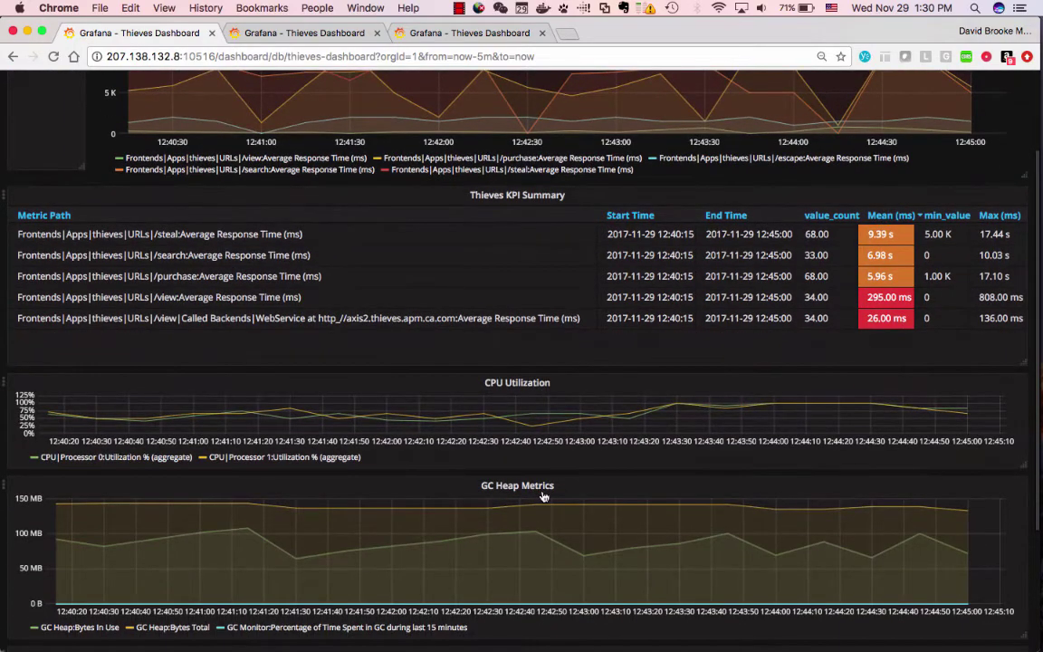
scroll(543, 494, "down", 2)
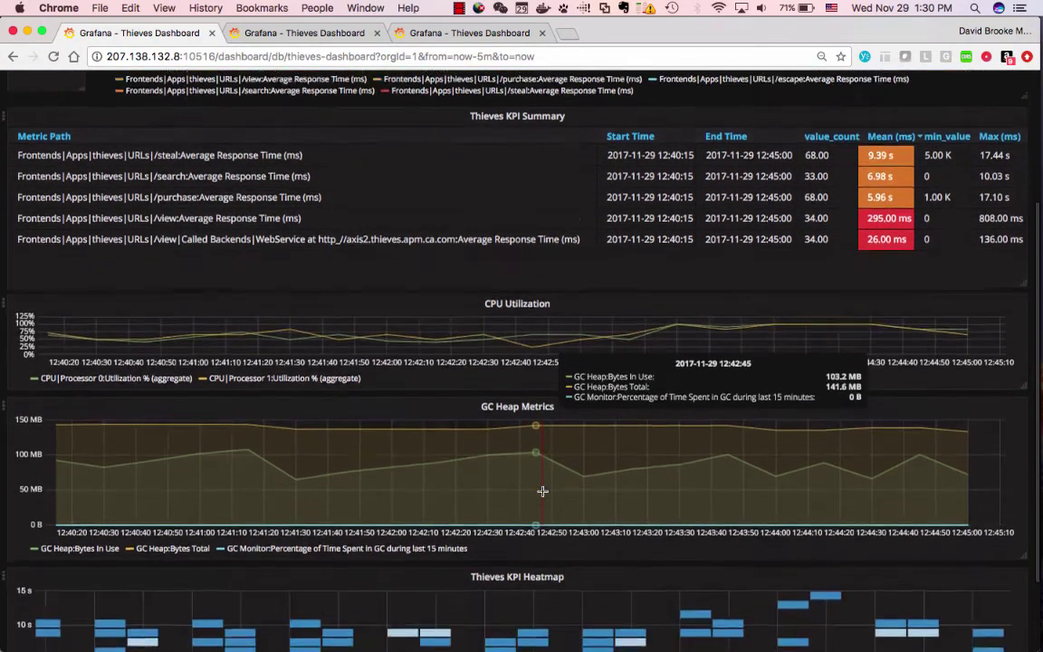
scroll(542, 490, "down", 1)
scroll(542, 491, "down", 2)
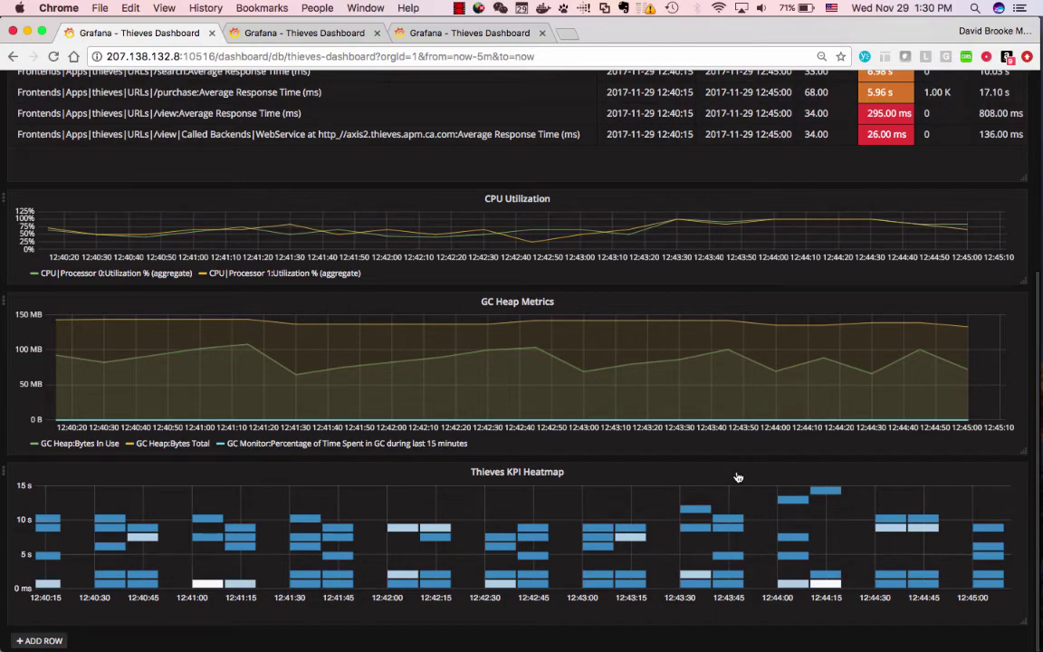
scroll(738, 477, "up", 7)
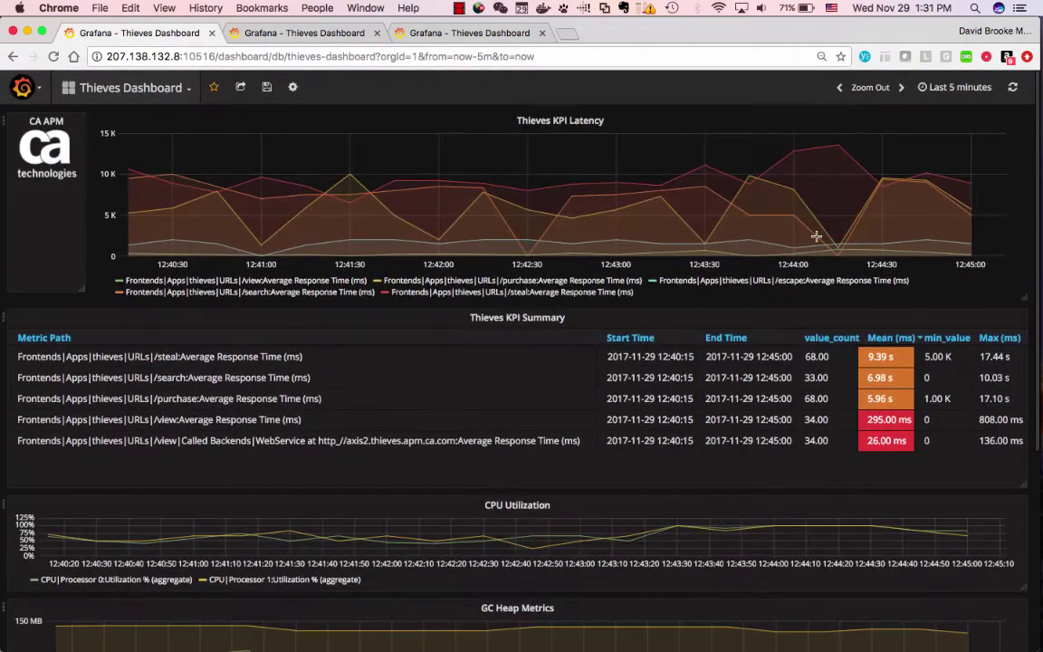
Switch to the last-30-minutes Thieves Dashboard copy and confirm auto-refresh stays off.
left_click(331, 36)
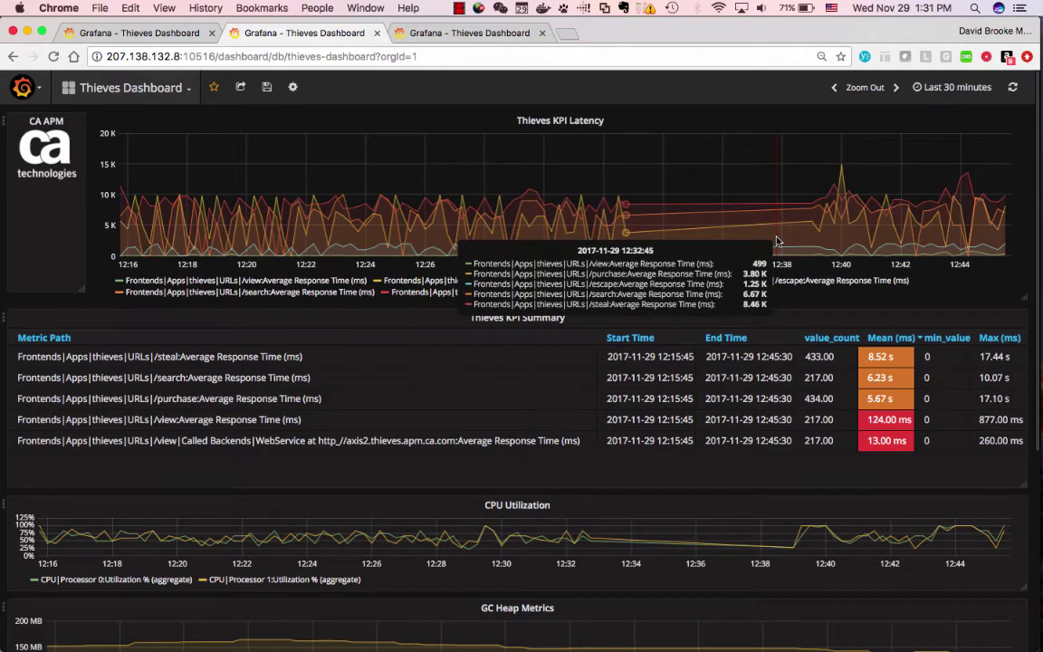
left_click(983, 88)
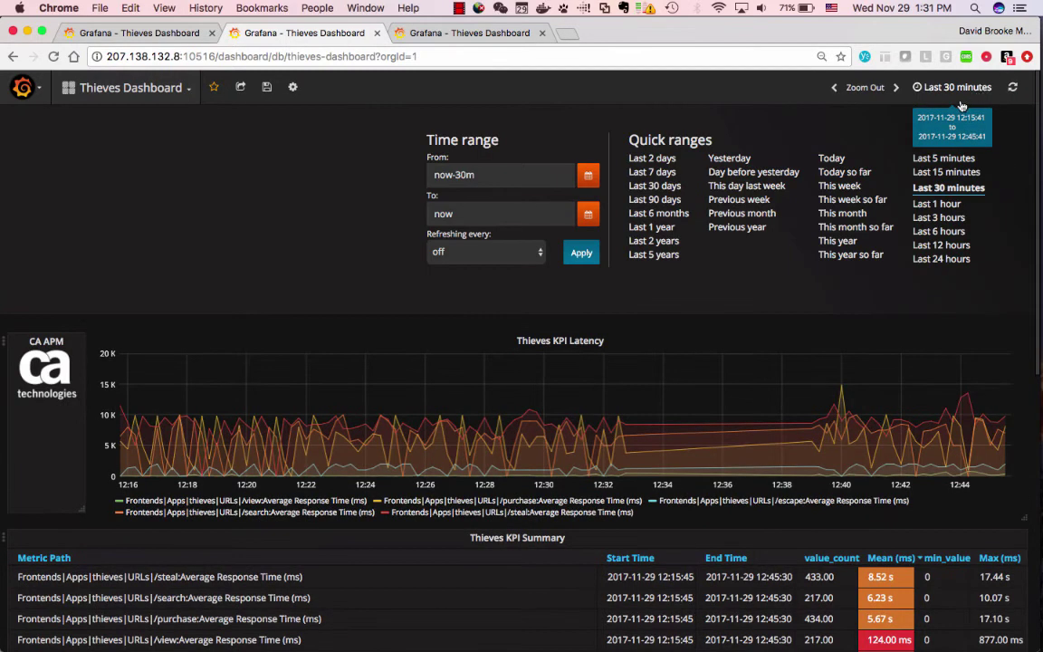
left_click(530, 257)
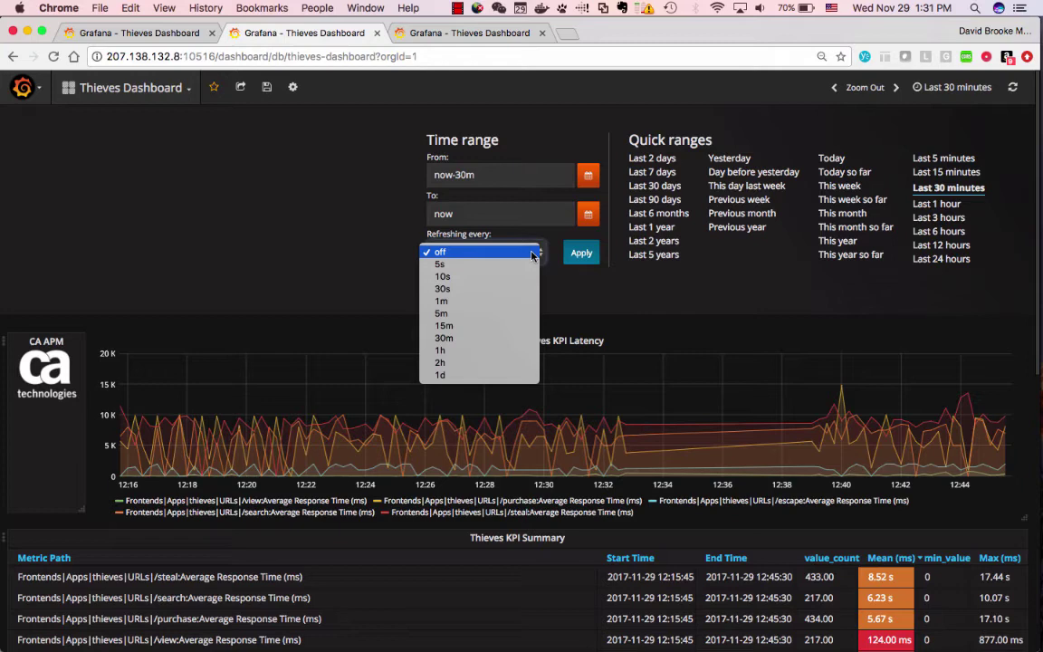
left_click(532, 253)
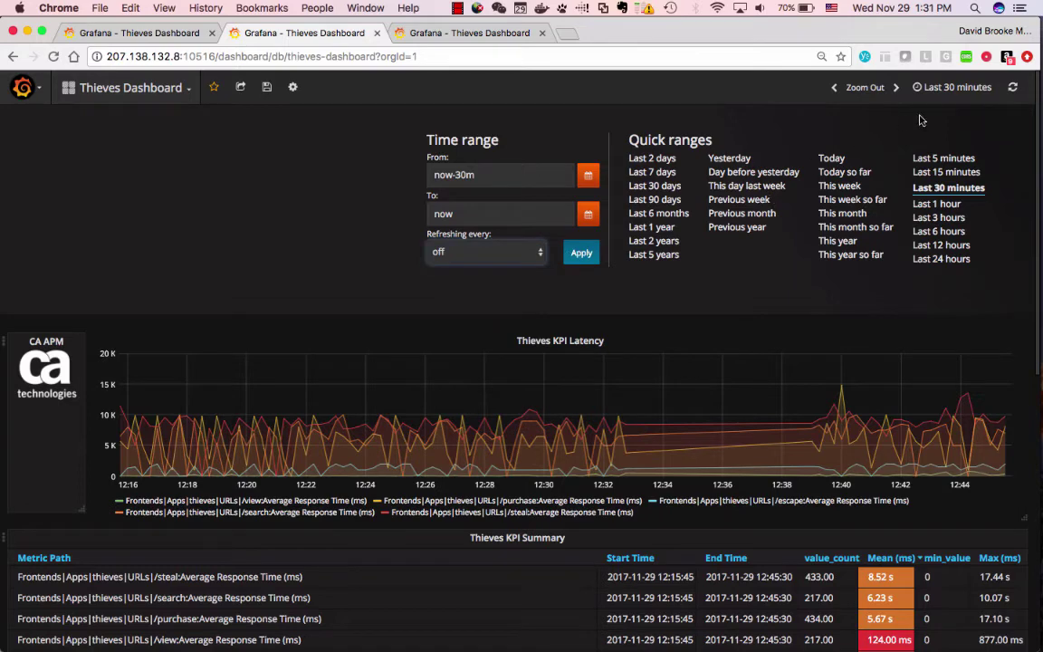
left_click(935, 91)
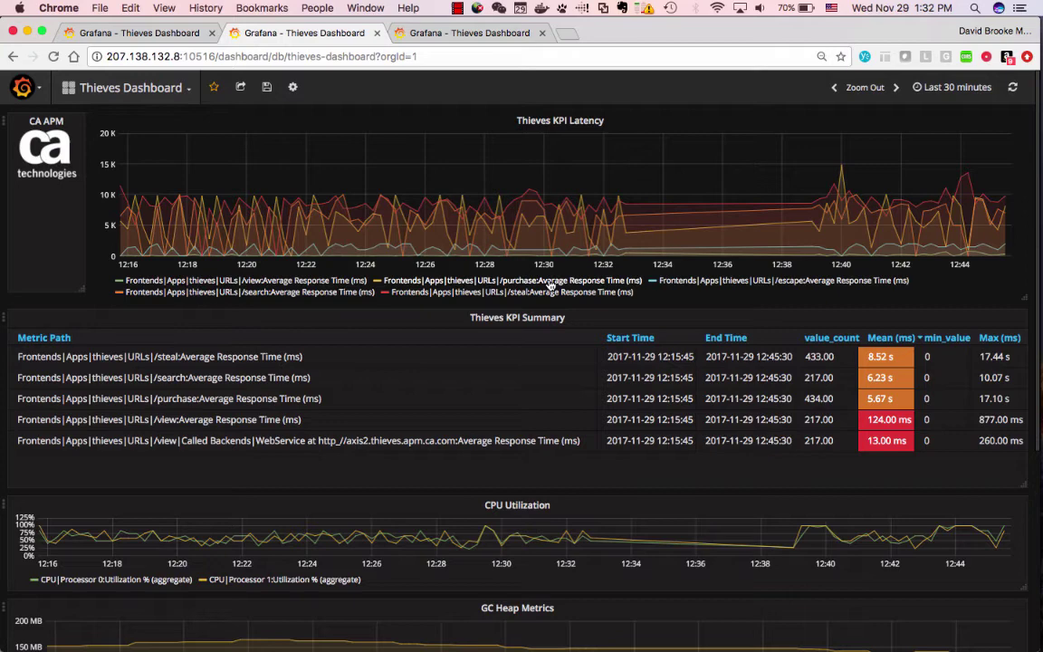
On the last-5-minutes dashboard, edit CPU Utilization and show query B as raw text.
left_click(502, 36)
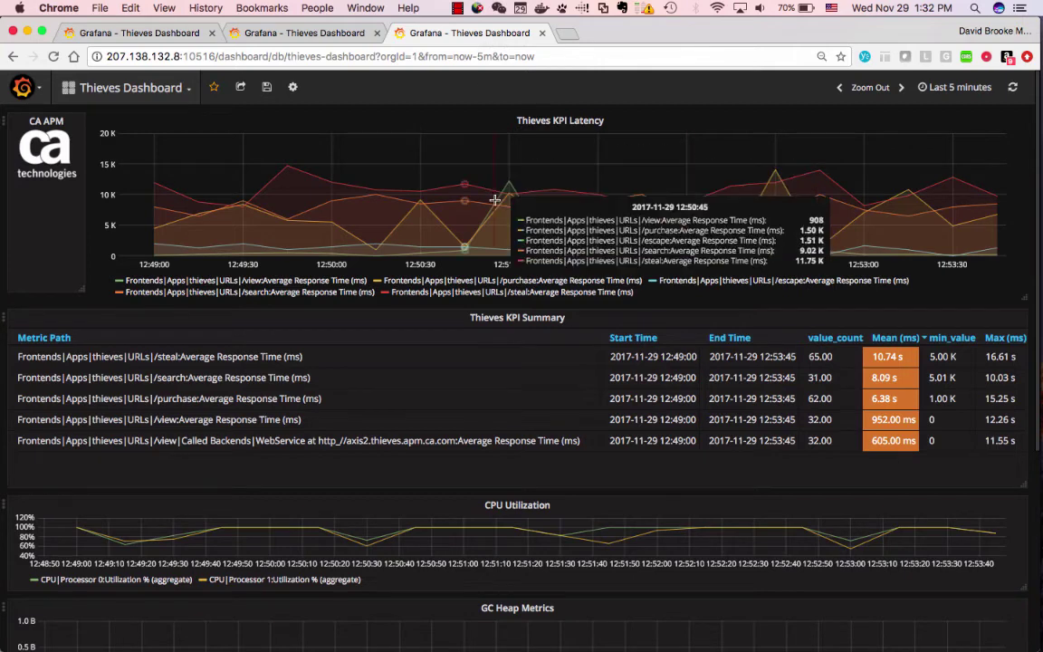
left_click(511, 506)
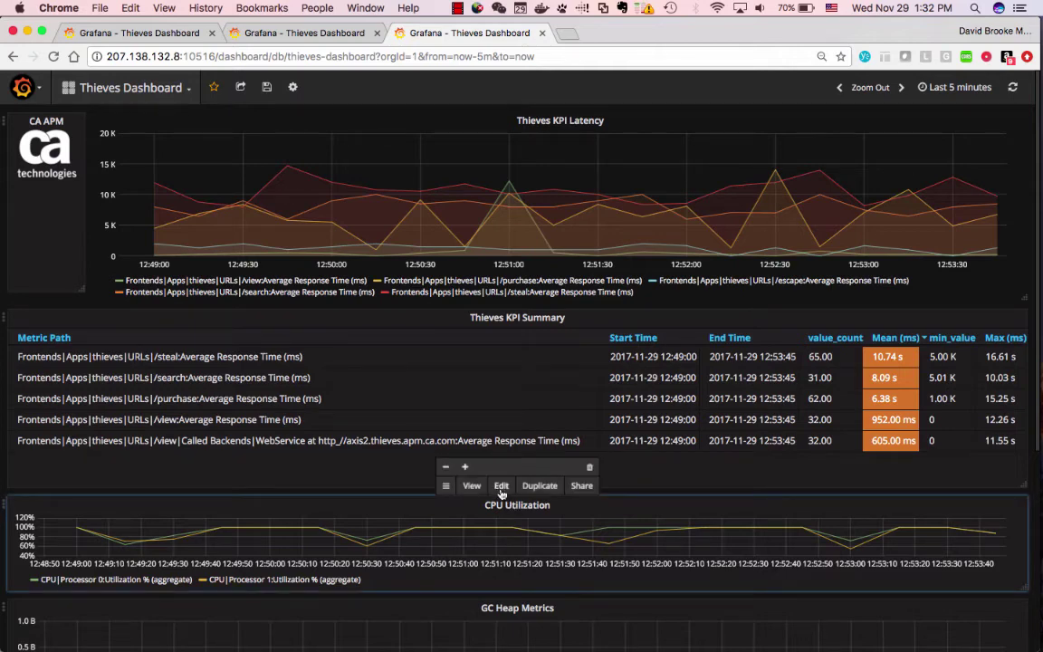
left_click(501, 493)
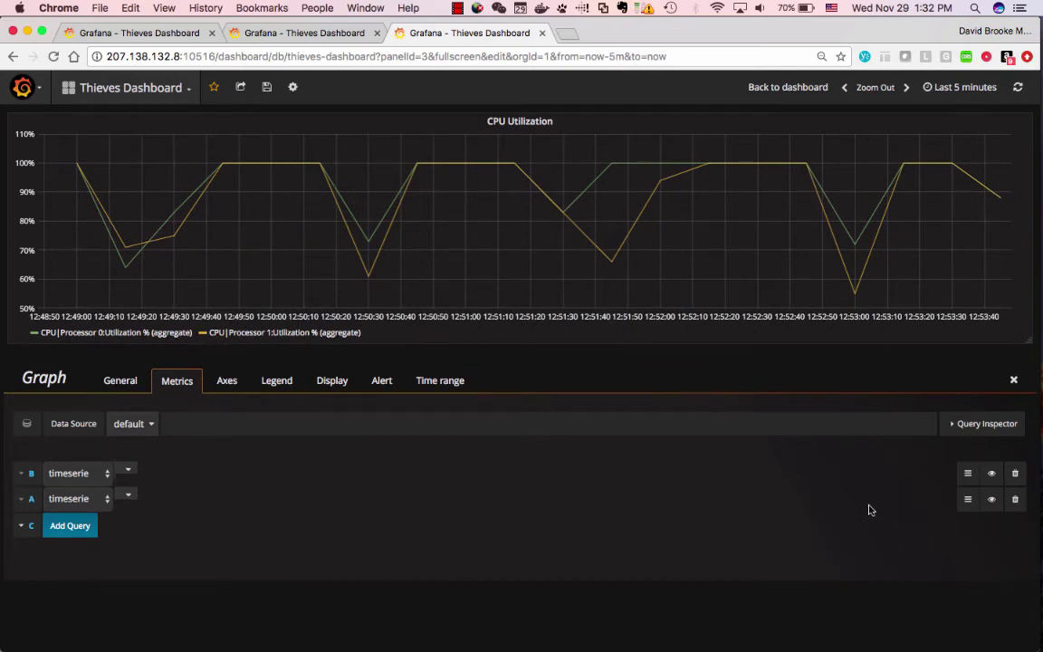
left_click(967, 472)
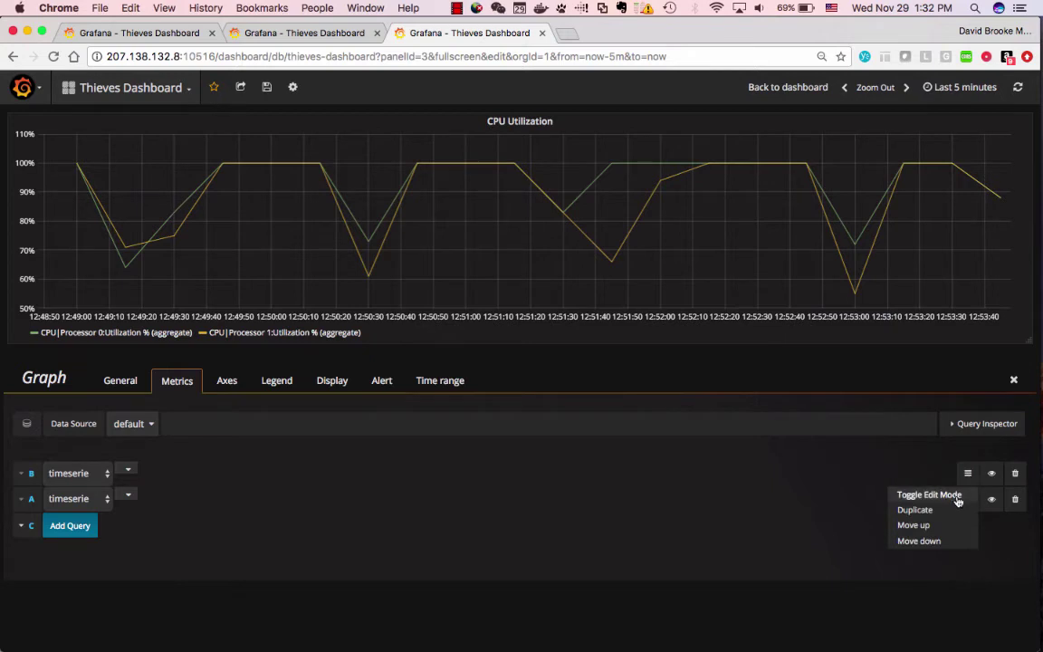
left_click(955, 497)
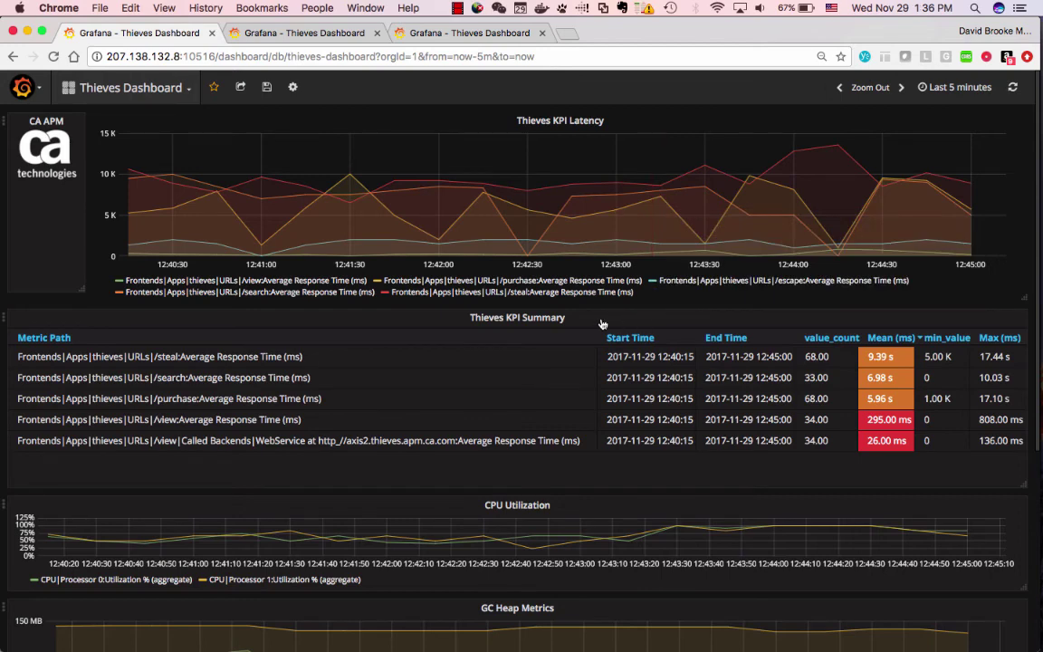
Show the Thieves KPI Summary's apmsql query A as raw text, then switch to TextEdit.
left_click(550, 320)
left_click(503, 300)
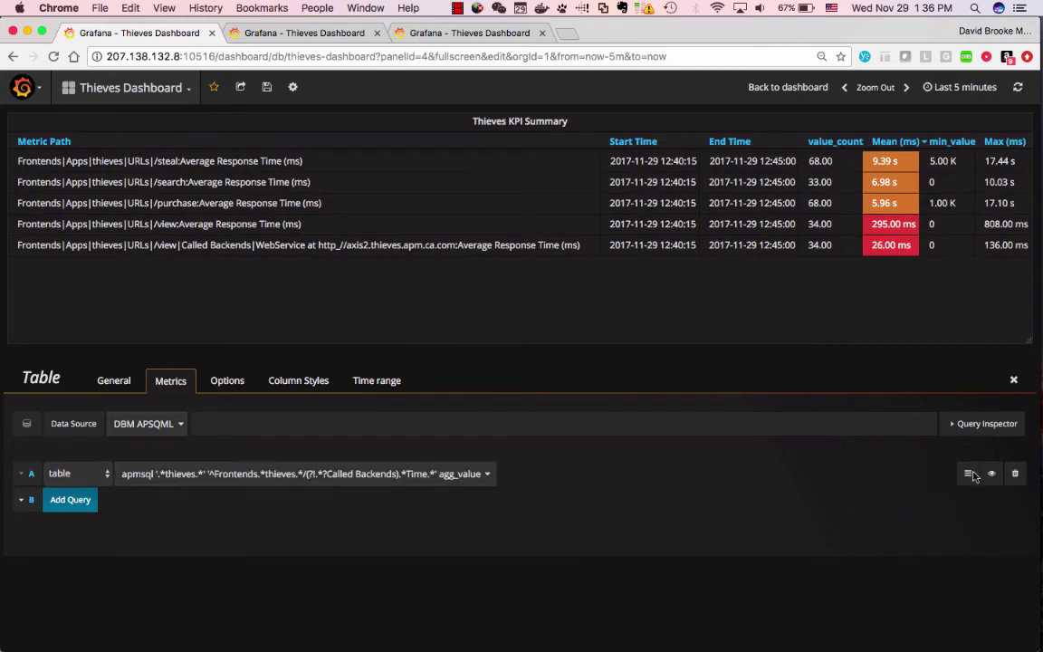
left_click(967, 472)
left_click(927, 494)
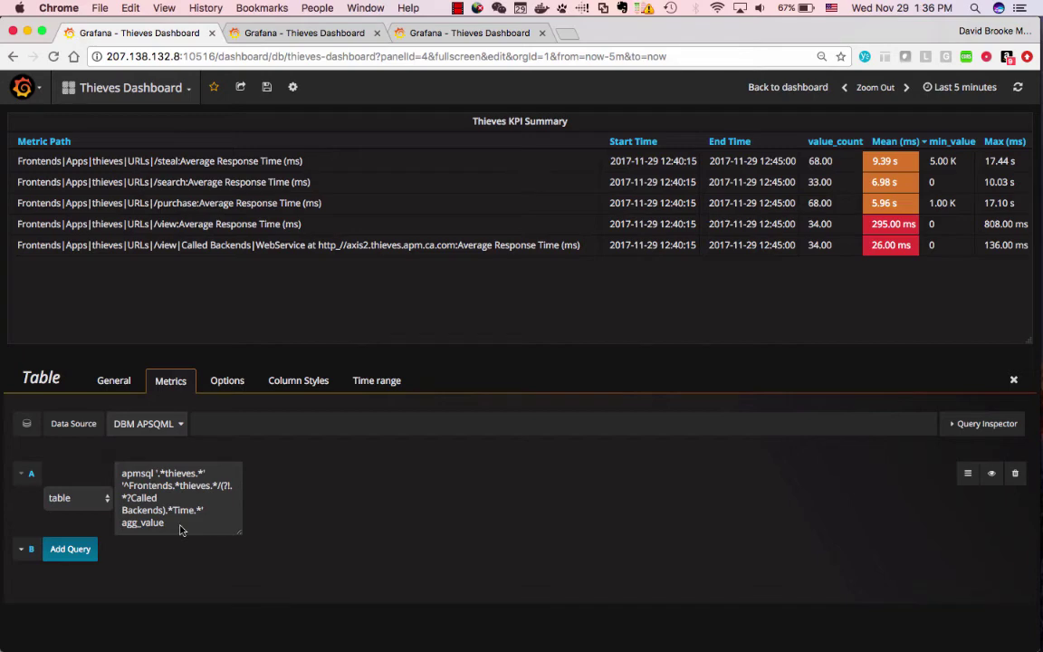
key("super+Tab")
key("Tab")
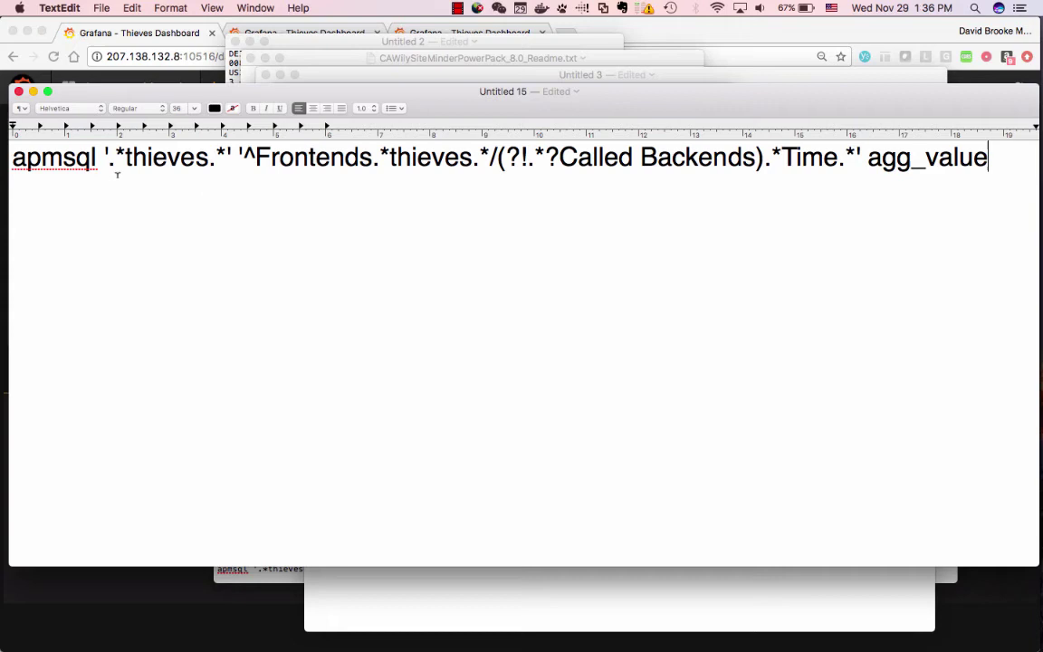
left_click_drag(96, 156, 11, 156)
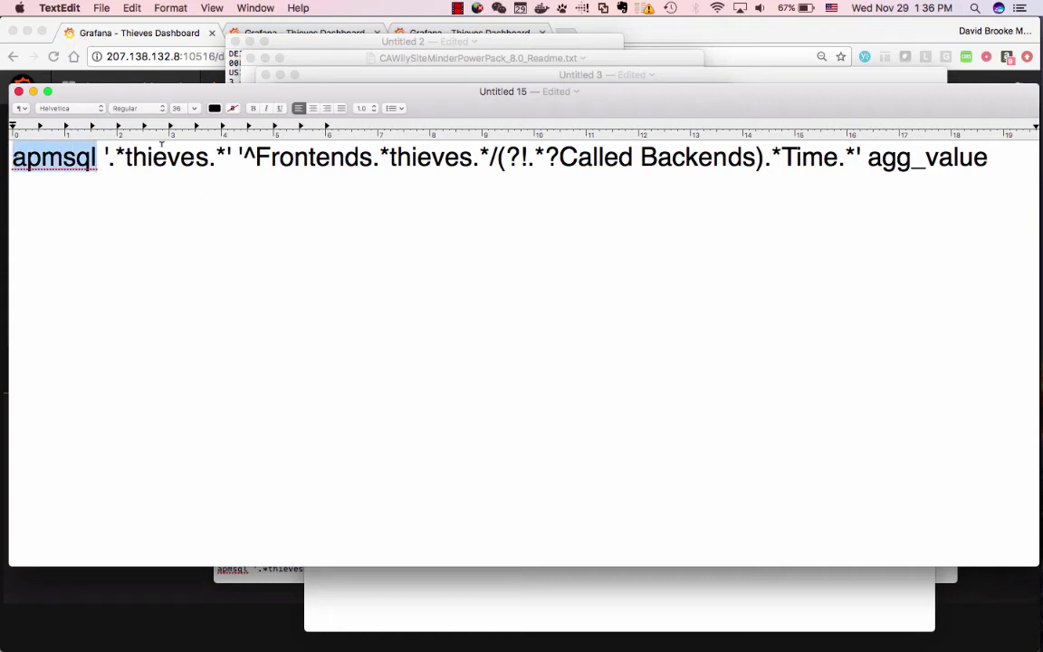
double_click(168, 157)
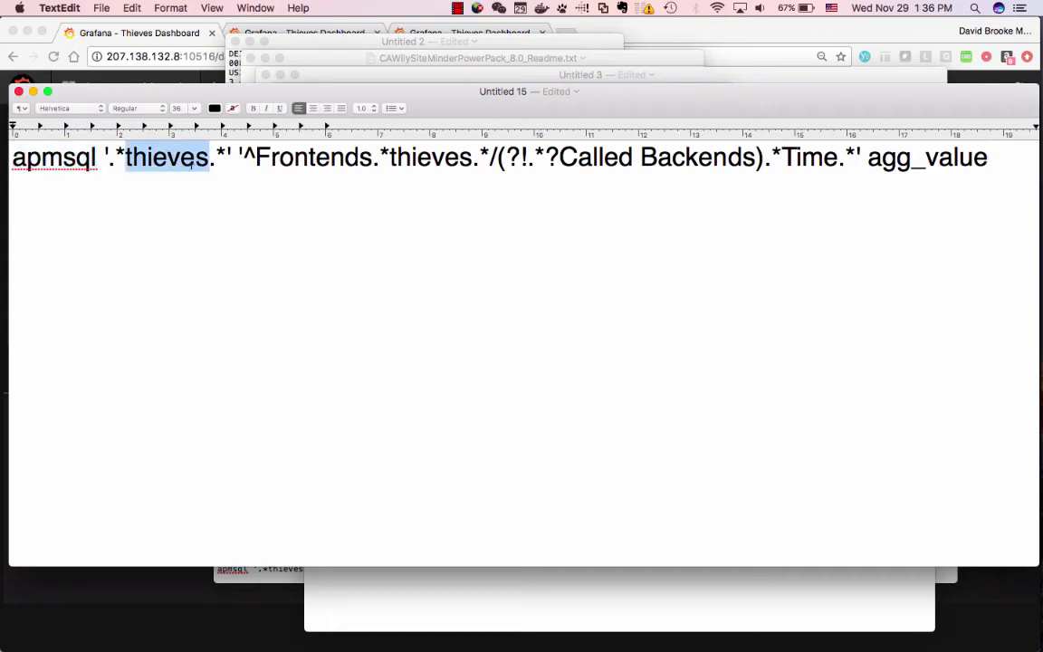
left_click_drag(292, 158, 834, 161)
left_click(840, 162)
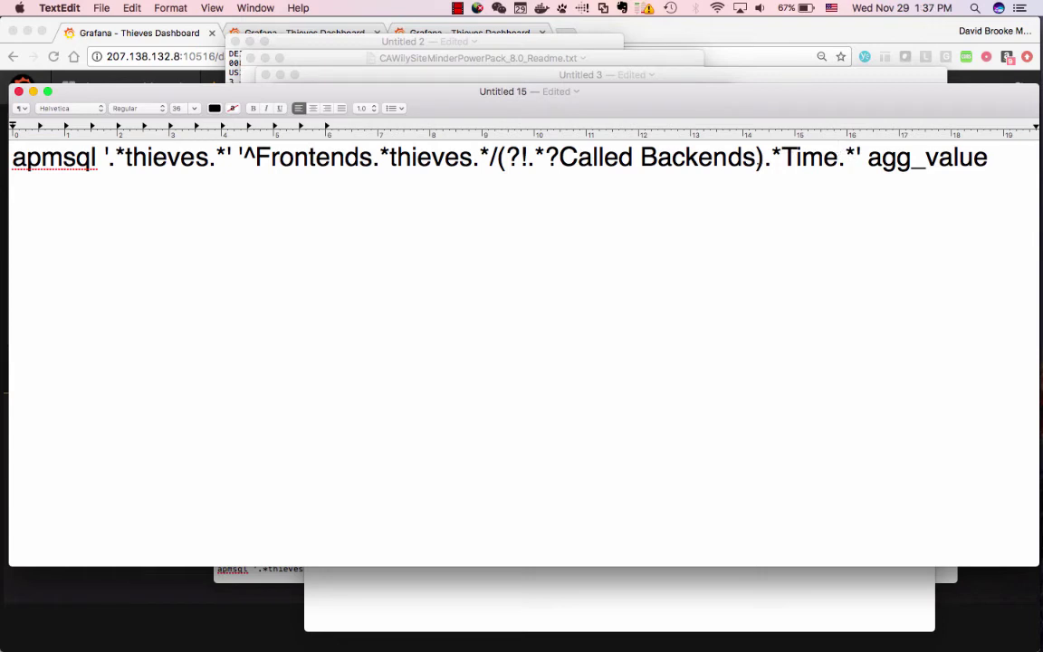
left_click(754, 156)
key("Right")
key("Right")
key("Right")
key("Right")
key("Right")
key("Right")
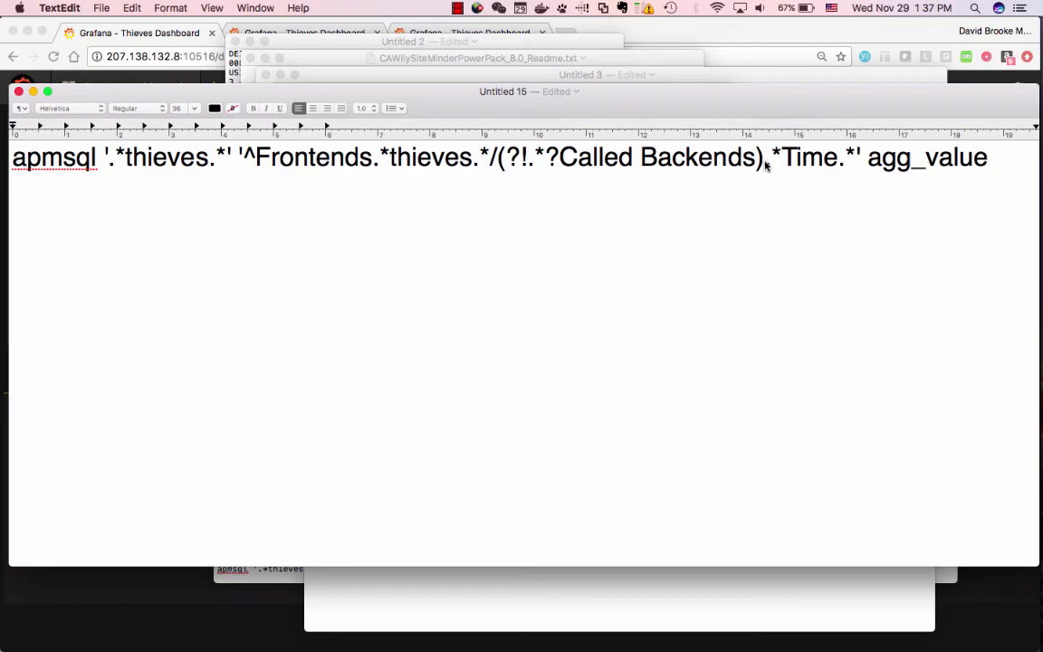